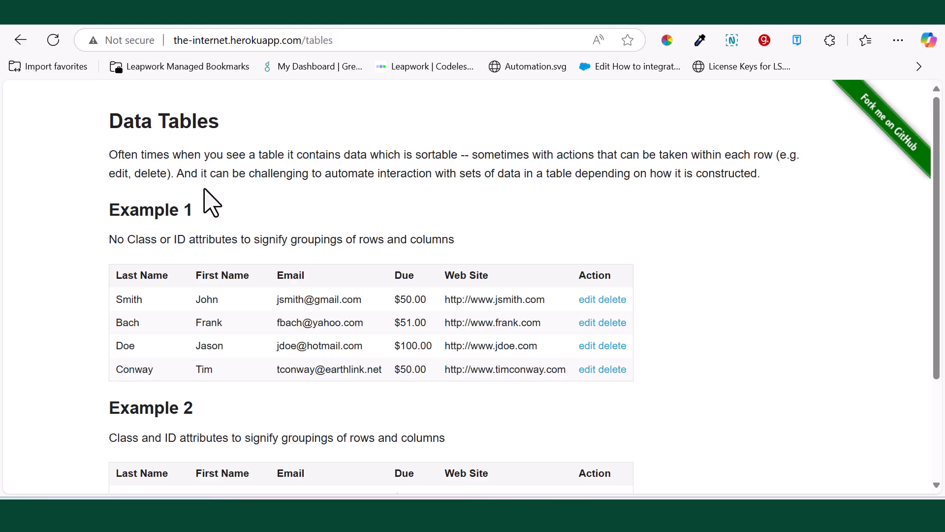
# Step: Sort the Example 1 table by Last Name, First Name and Email, highlighting the same person's row to track its position
pyautogui.moveTo(116, 302); pyautogui.dragTo(546, 302)
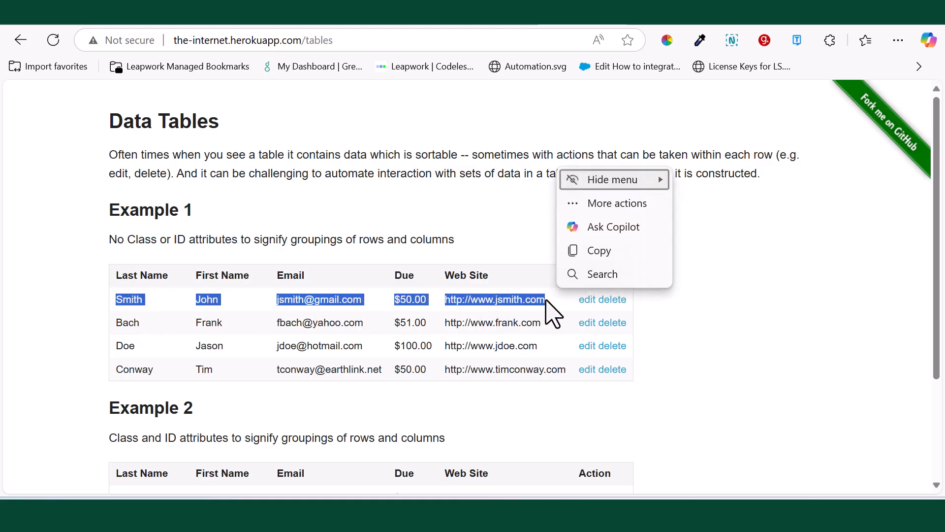
pyautogui.hotkey('ctrl', 'c')
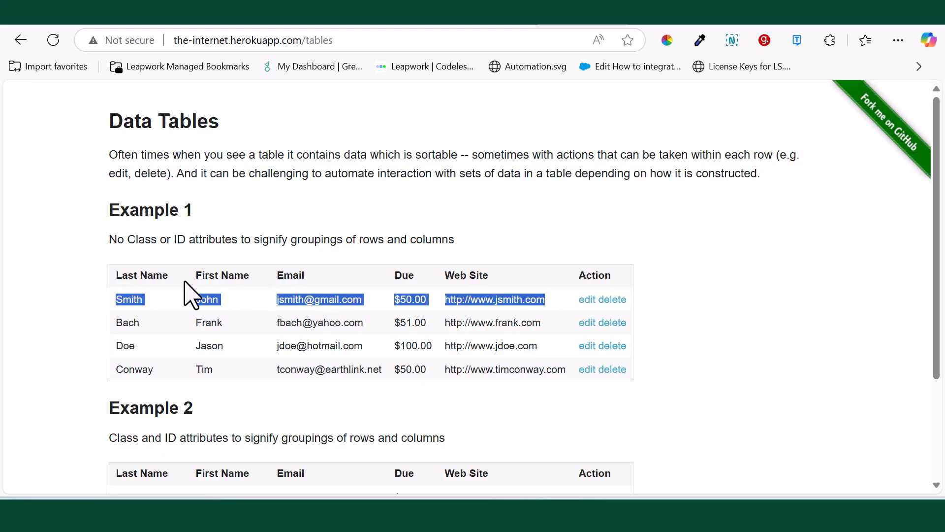
pyautogui.click(163, 276)
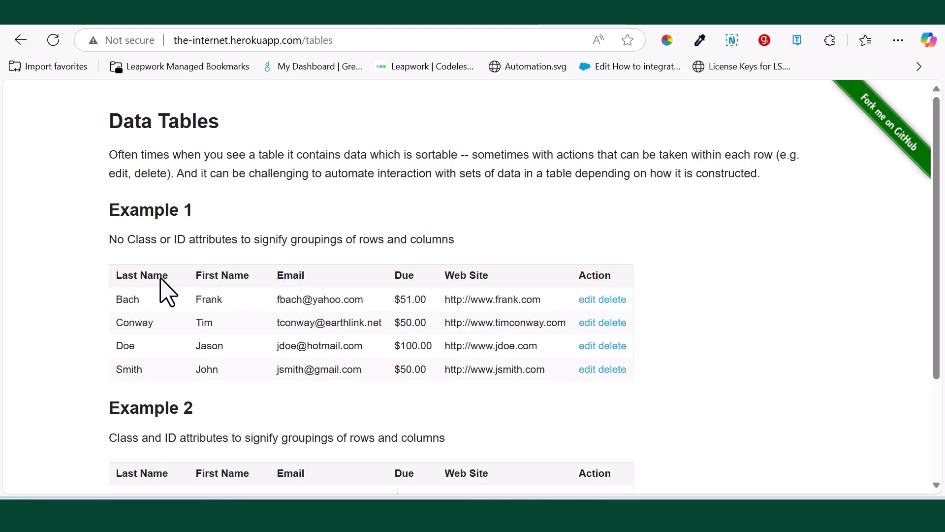
pyautogui.click(221, 285)
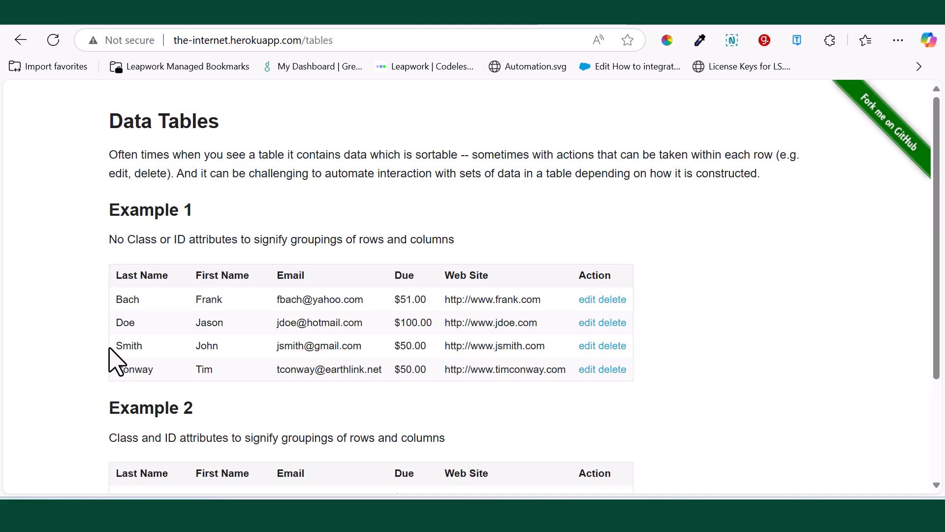
pyautogui.moveTo(116, 346); pyautogui.dragTo(552, 353)
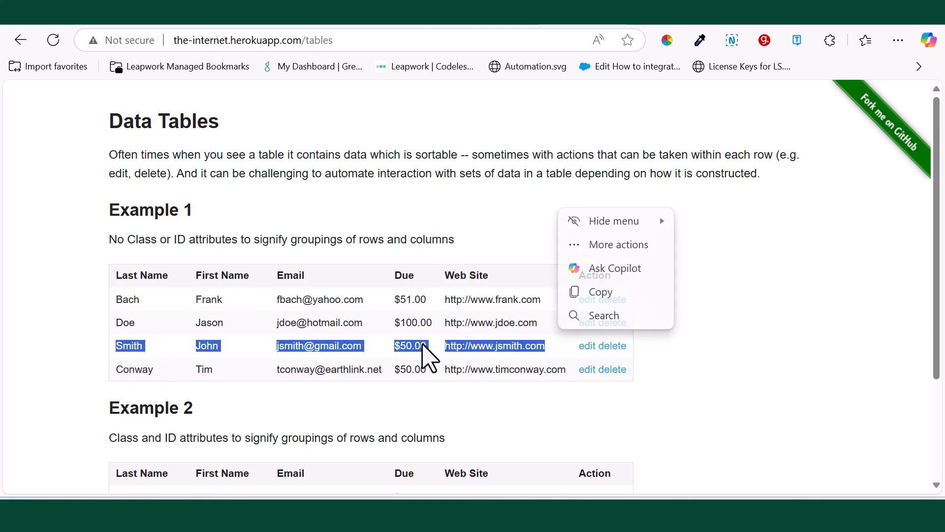
pyautogui.click(317, 278)
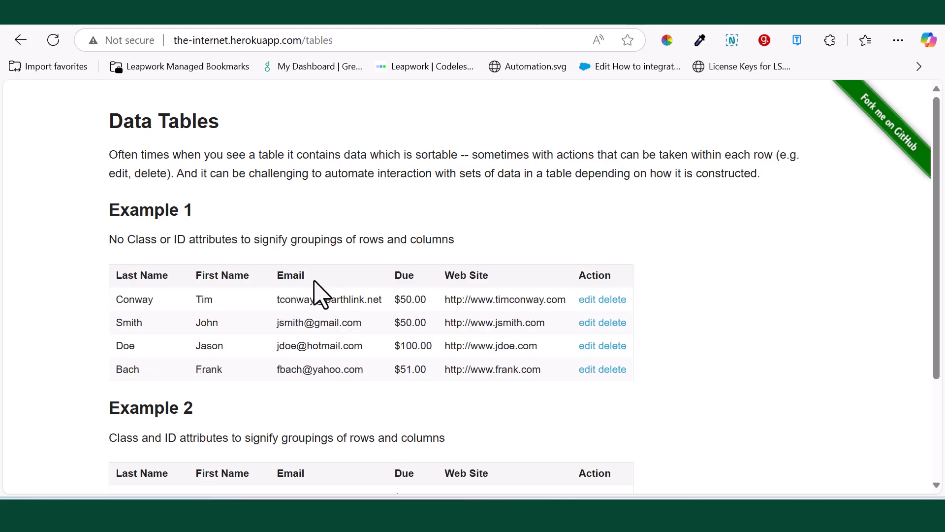
pyautogui.moveTo(116, 322); pyautogui.dragTo(544, 323)
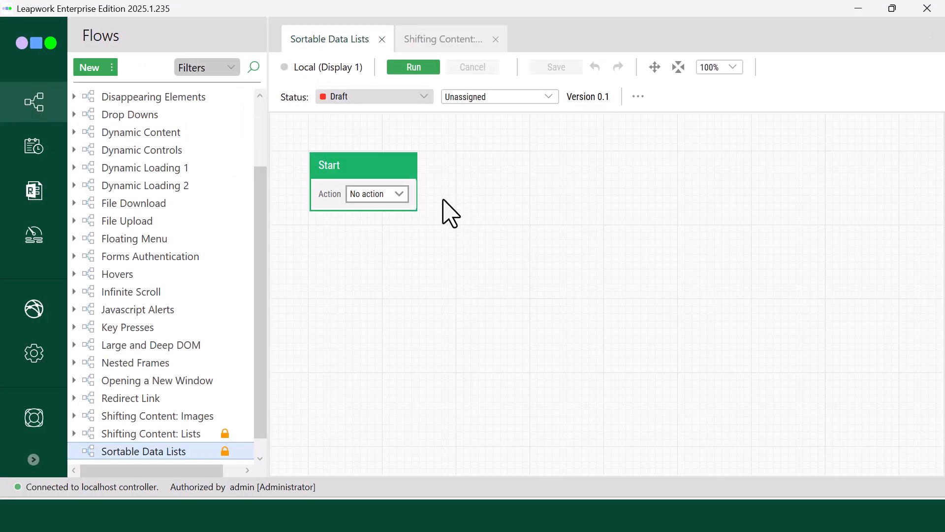
# Step: Launch the recorder from the Start block's output in the Sortable Data Lists flow
pyautogui.moveTo(416, 167); pyautogui.dragTo(448, 168)
pyautogui.write('Start ')
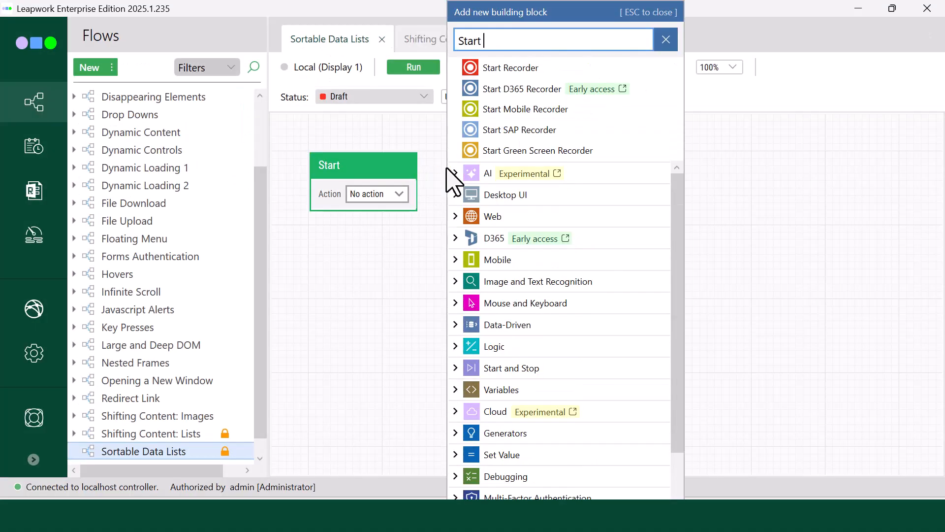
pyautogui.write('rec')
pyautogui.click(498, 230)
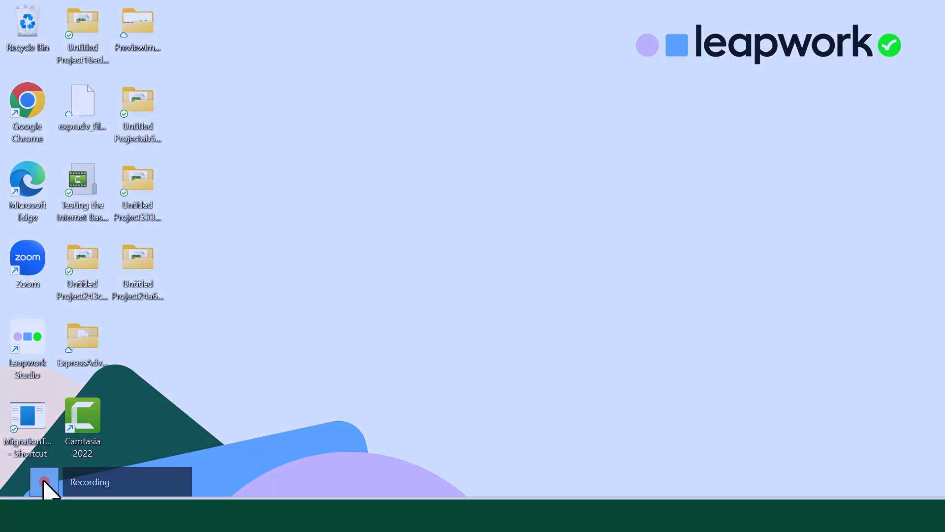
pyautogui.moveTo(43, 480)
pyautogui.click(44, 349)
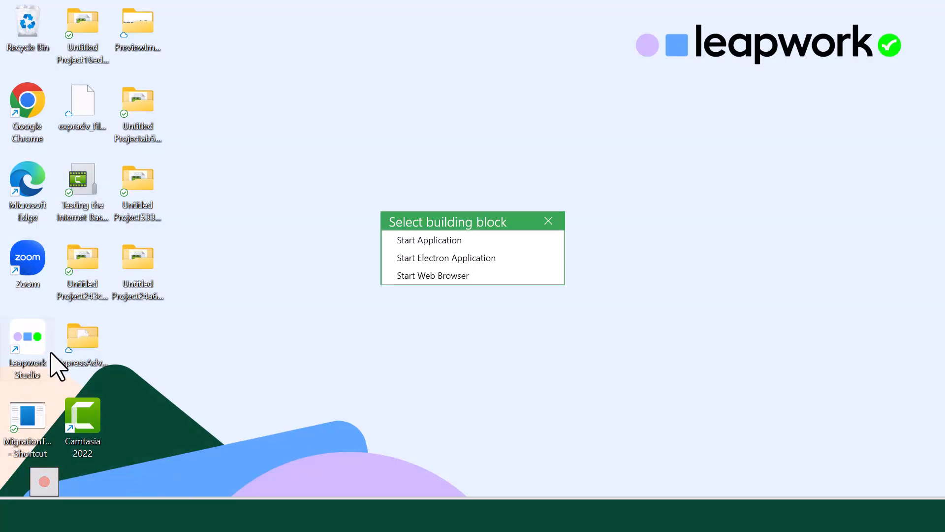
pyautogui.click(422, 276)
pyautogui.click(442, 305)
pyautogui.hotkey('ctrl', 'v')
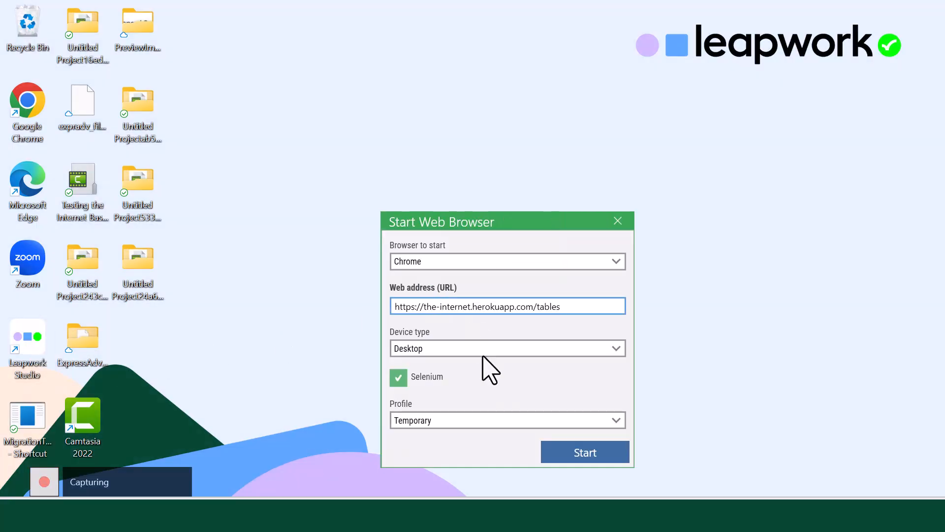
pyautogui.click(554, 452)
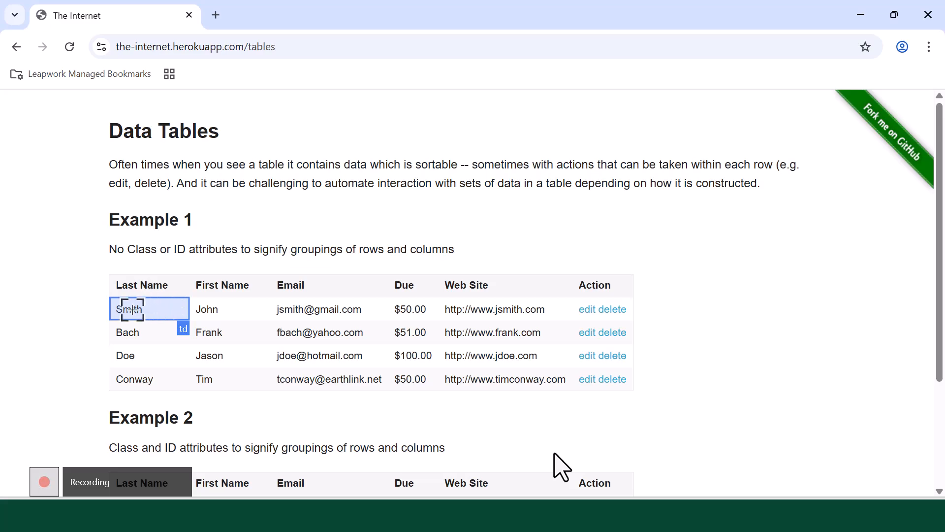
# Step: Record a Find Web Element block for the first row's Last Name cell in Example 1 and stop recording
pyautogui.click(132, 310)
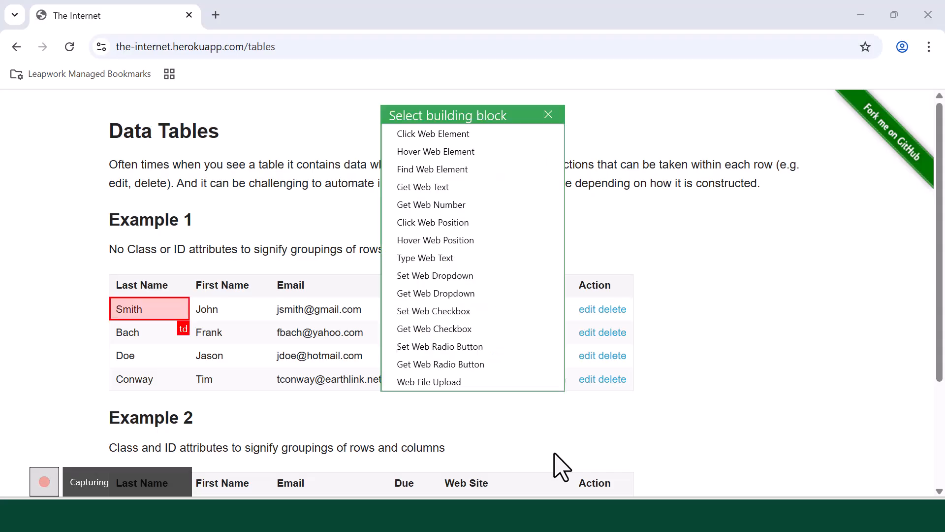
pyautogui.click(446, 169)
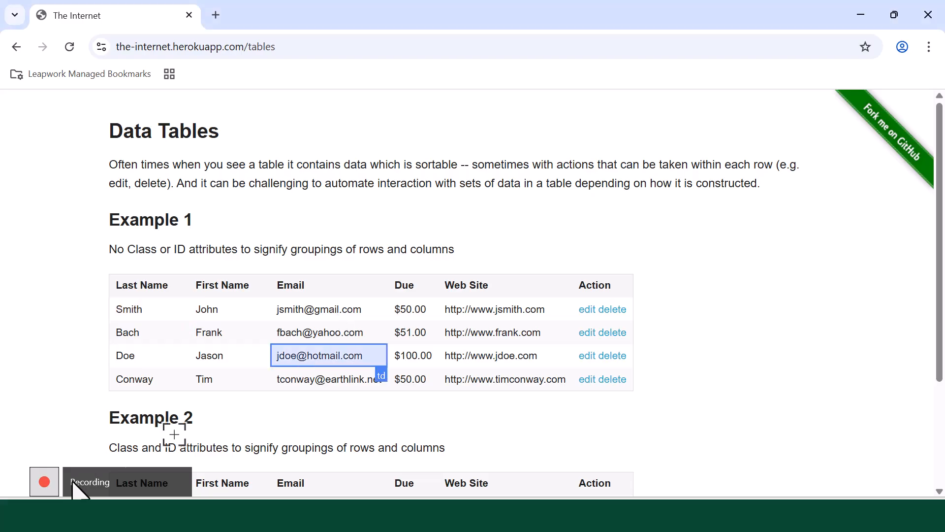
pyautogui.moveTo(47, 480)
pyautogui.click(48, 457)
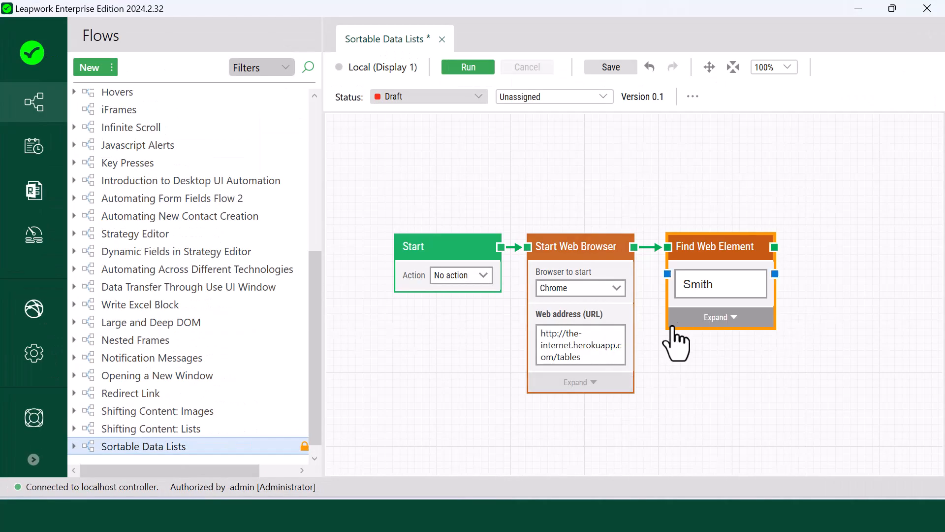
# Step: Edit the captured last-name element so its Self tag is tr and its Text condition uses Contains
pyautogui.rightClick(694, 310)
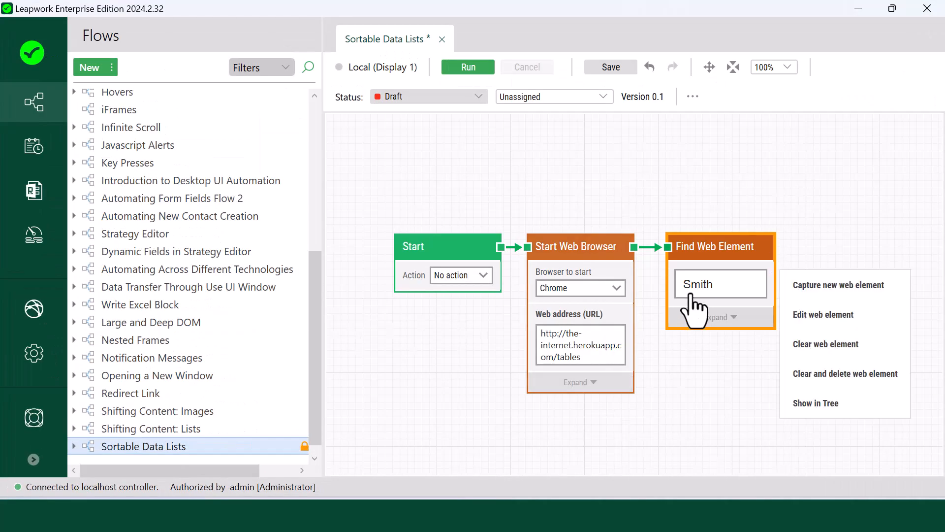
pyautogui.click(805, 313)
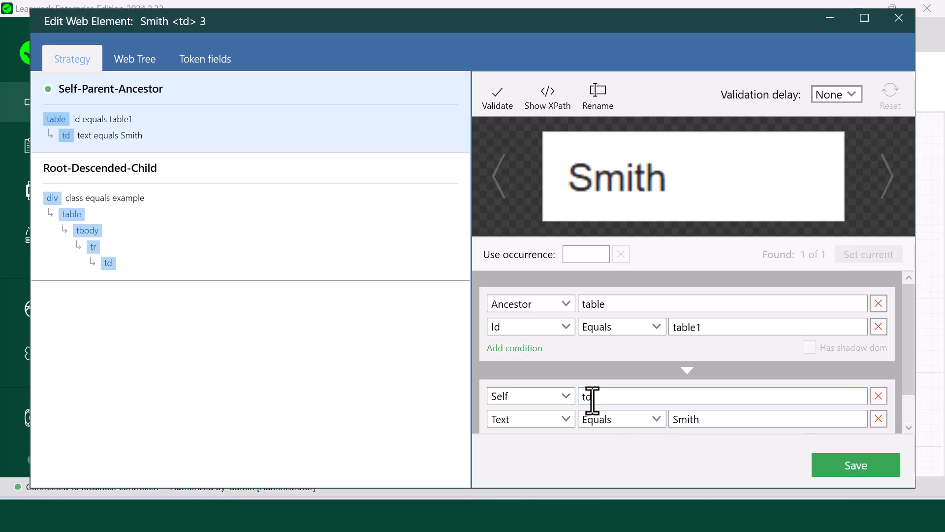
pyautogui.press('BackSpace')
pyautogui.write('r')
pyautogui.click(619, 418)
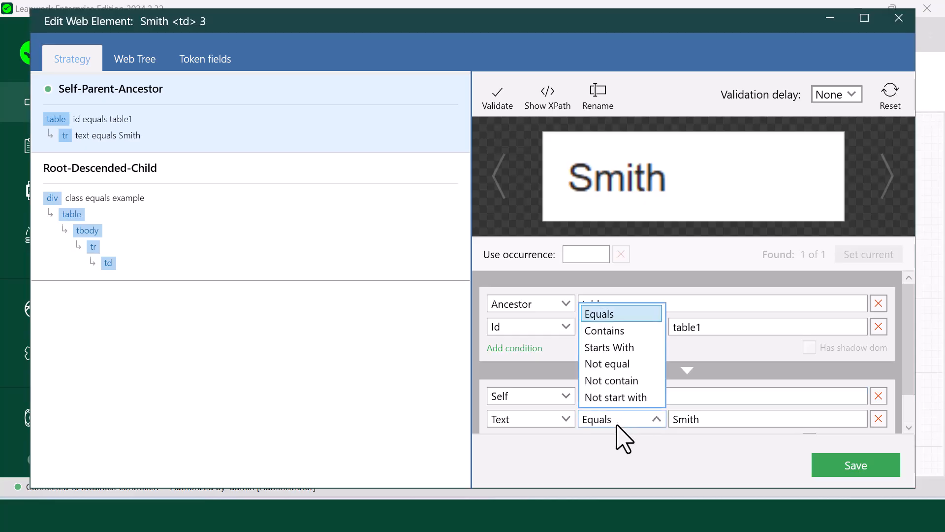
pyautogui.click(611, 330)
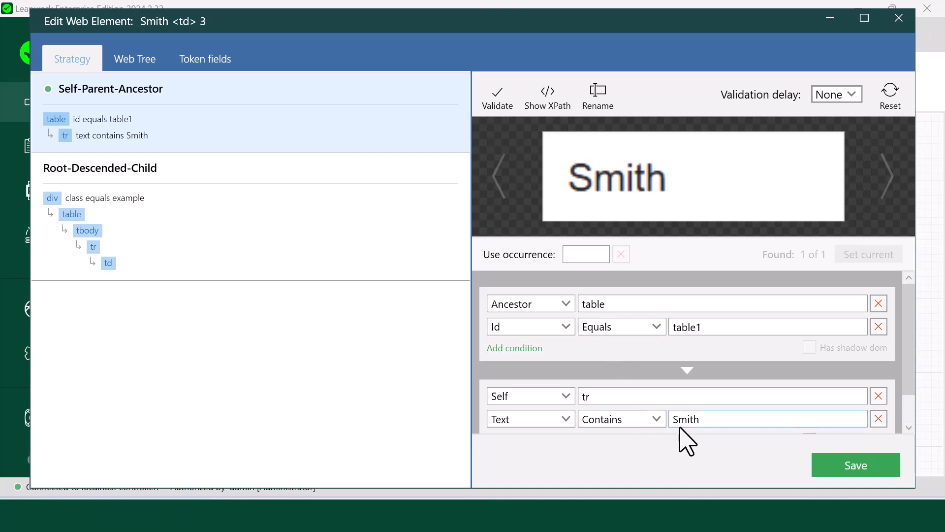
# Step: Validate the edited row locator against the web page and save the web element
pyautogui.click(498, 98)
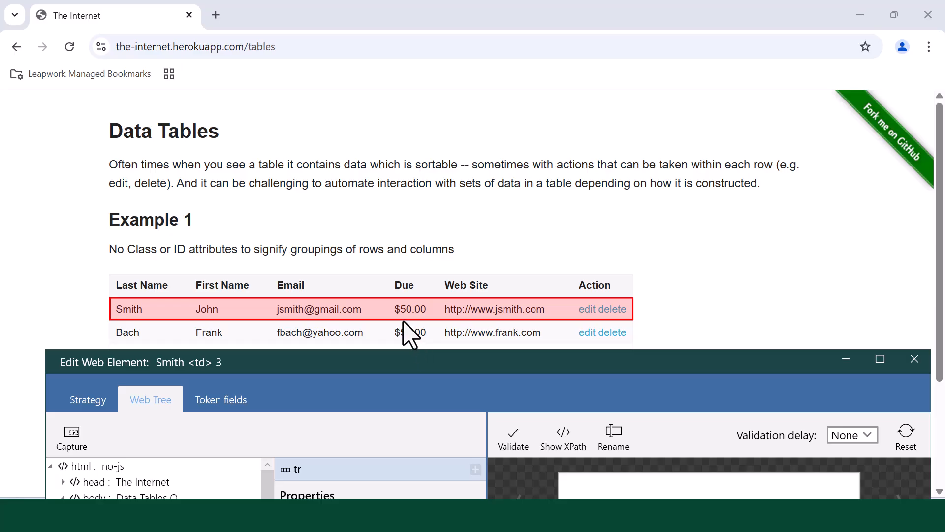
pyautogui.moveTo(445, 369); pyautogui.dragTo(448, 49)
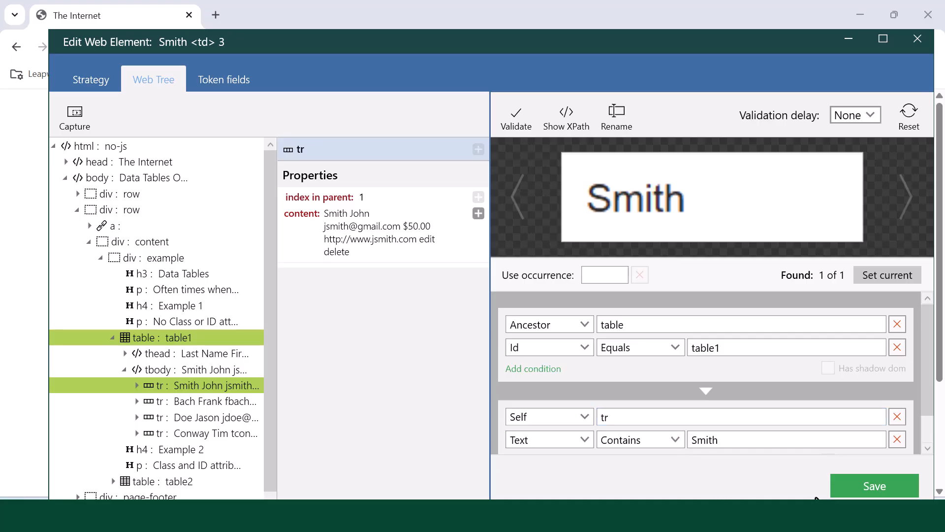
pyautogui.click(847, 495)
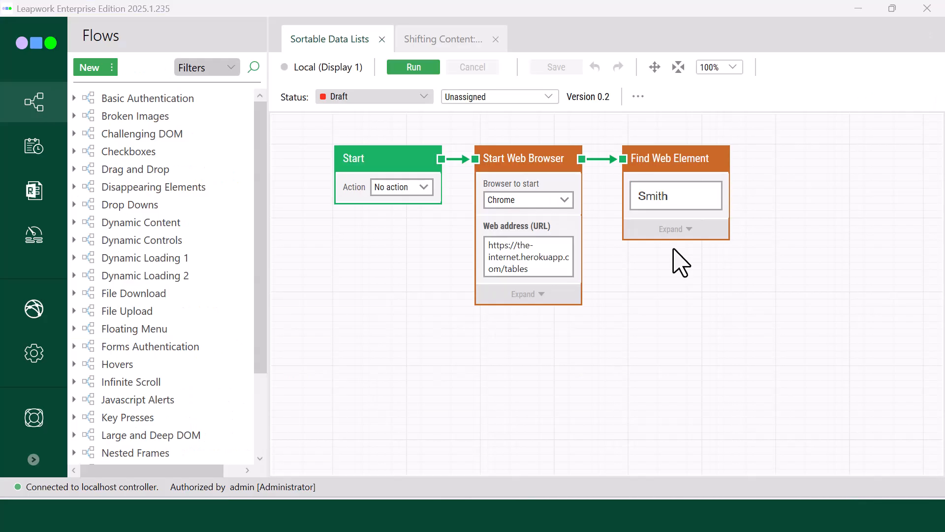
# Step: Record a second Find Web Element block after the first for the Email cell in the first Example 1 row
pyautogui.click(731, 159)
pyautogui.write('Start rec')
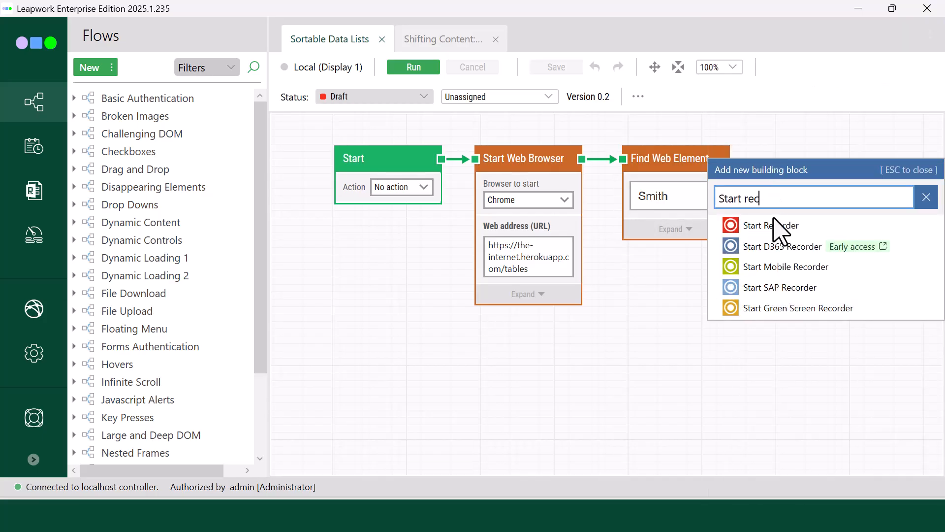
pyautogui.click(781, 223)
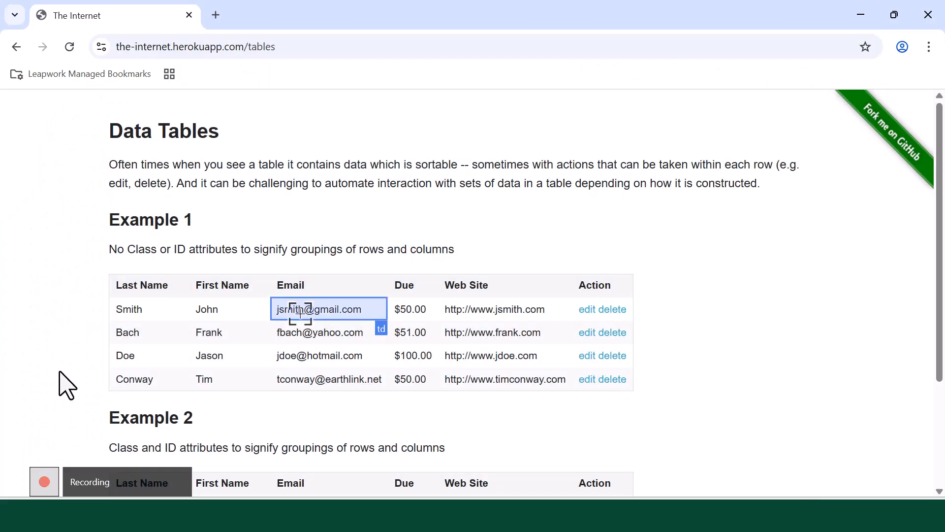
pyautogui.click(300, 310)
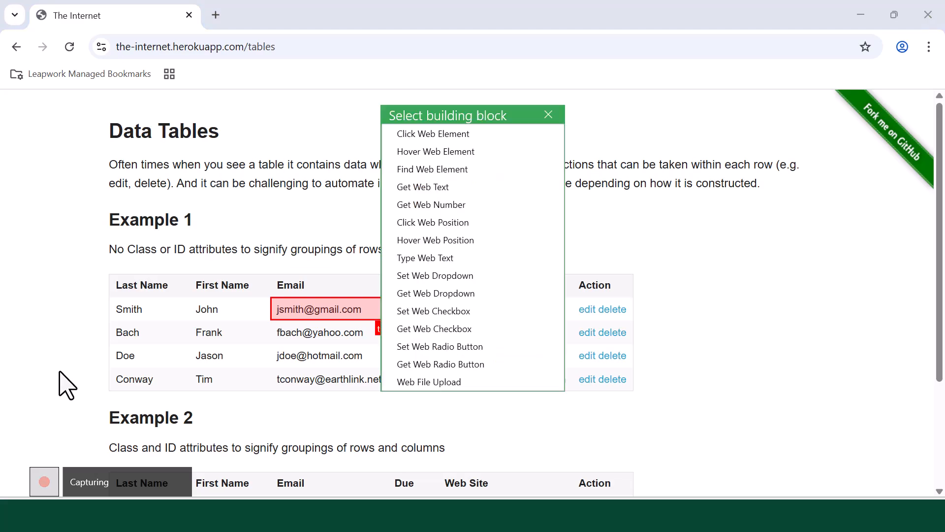
pyautogui.click(433, 182)
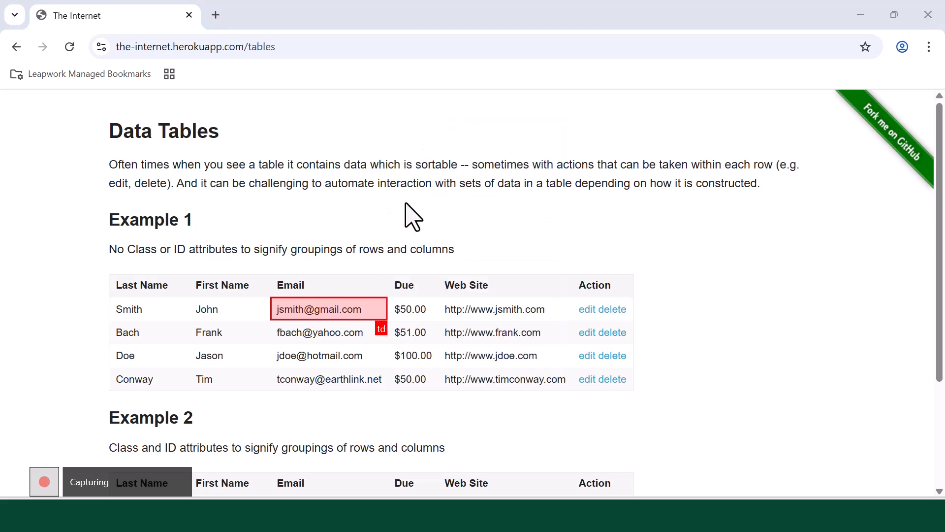
pyautogui.click(40, 451)
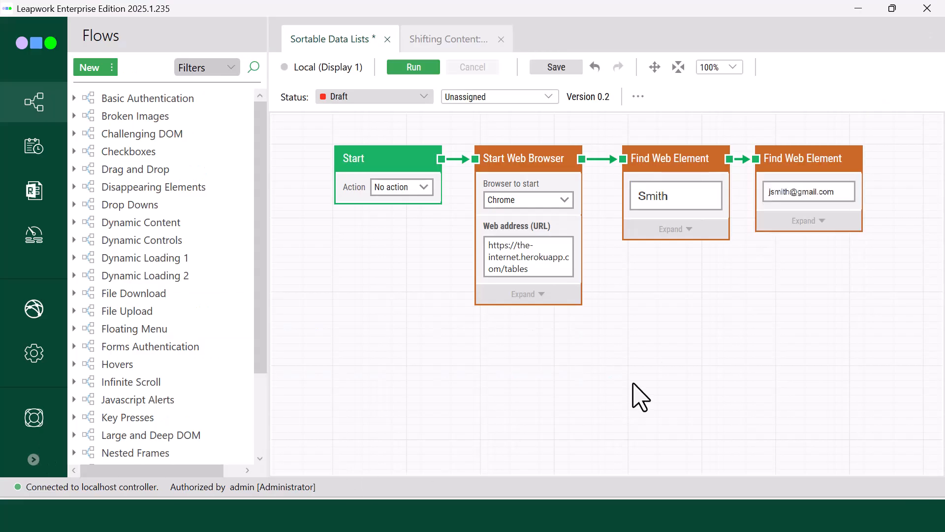
# Step: Expand both Find Web Element blocks and connect the first block's Found element to the second's Source element
pyautogui.click(697, 231)
pyautogui.click(807, 221)
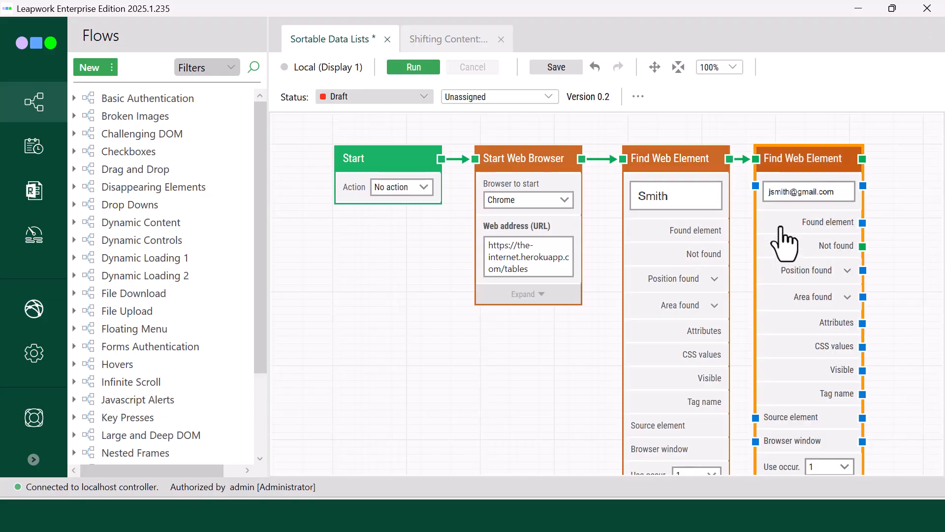
pyautogui.moveTo(730, 231); pyautogui.dragTo(757, 418)
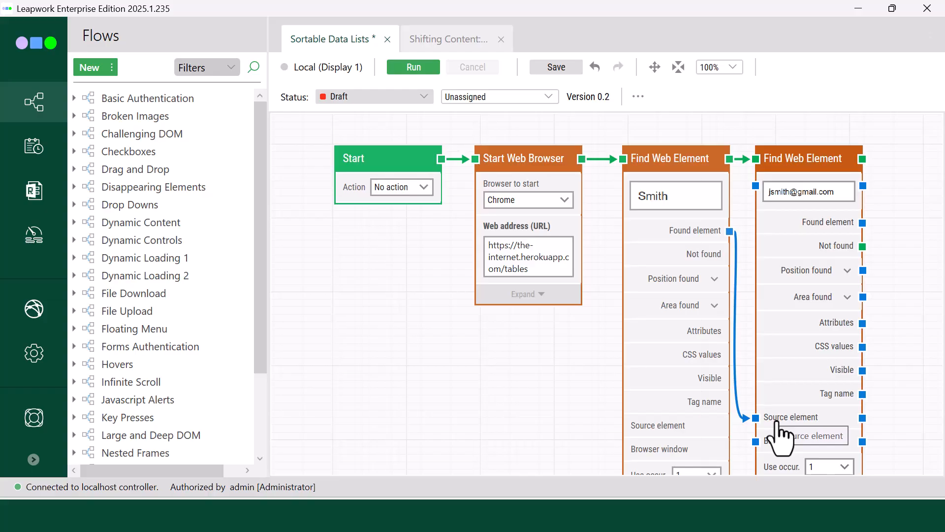
# Step: Remove the table ancestor level from the email element's strategy and save the web element
pyautogui.click(805, 194)
pyautogui.click(857, 226)
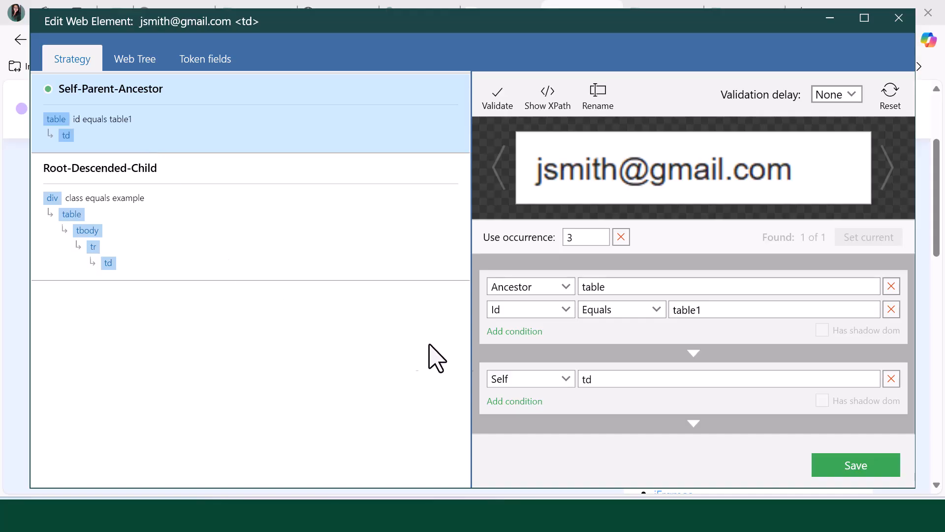
pyautogui.click(891, 286)
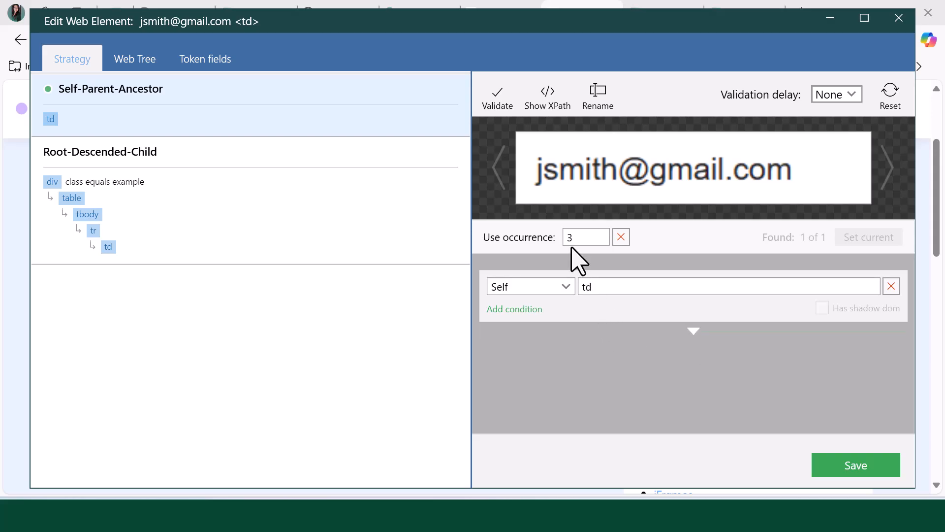
pyautogui.click(860, 475)
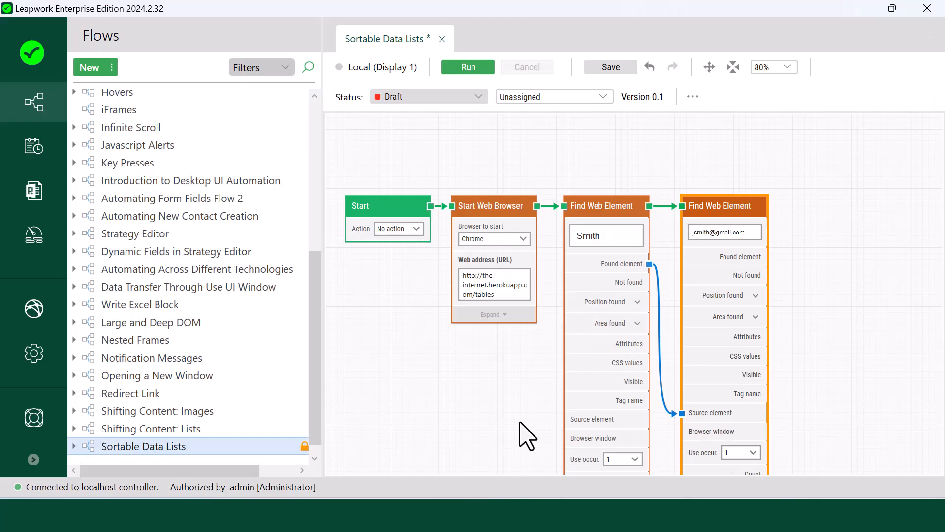
# Step: Collapse both Find Web Element blocks on the flow canvas
pyautogui.scroll(-5, 727, 266)
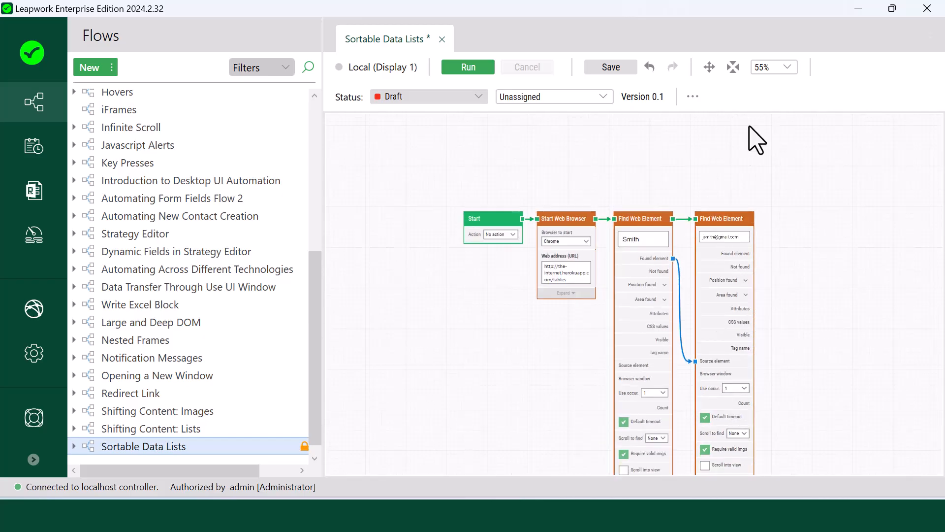
pyautogui.click(710, 67)
pyautogui.moveTo(778, 211); pyautogui.dragTo(776, 200)
pyautogui.click(610, 468)
pyautogui.click(682, 469)
pyautogui.scroll(2, 682, 322)
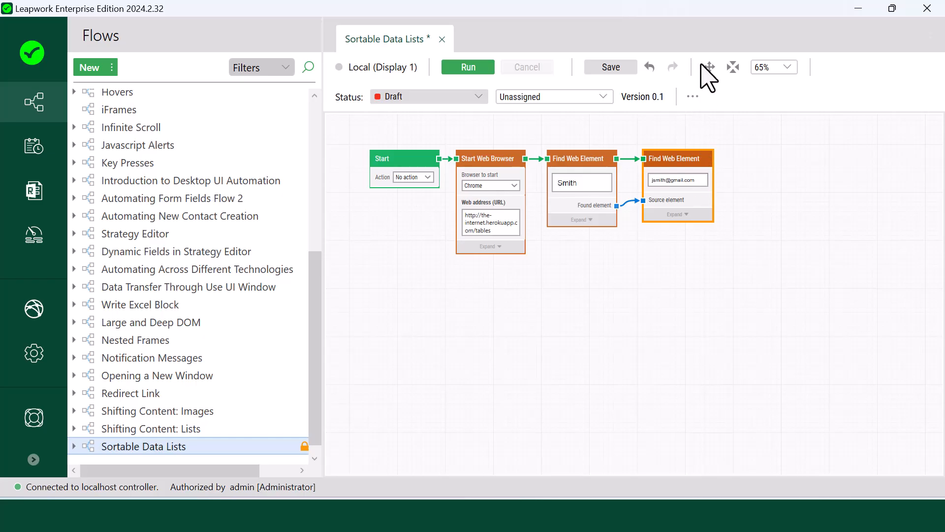
pyautogui.moveTo(708, 234); pyautogui.dragTo(701, 287)
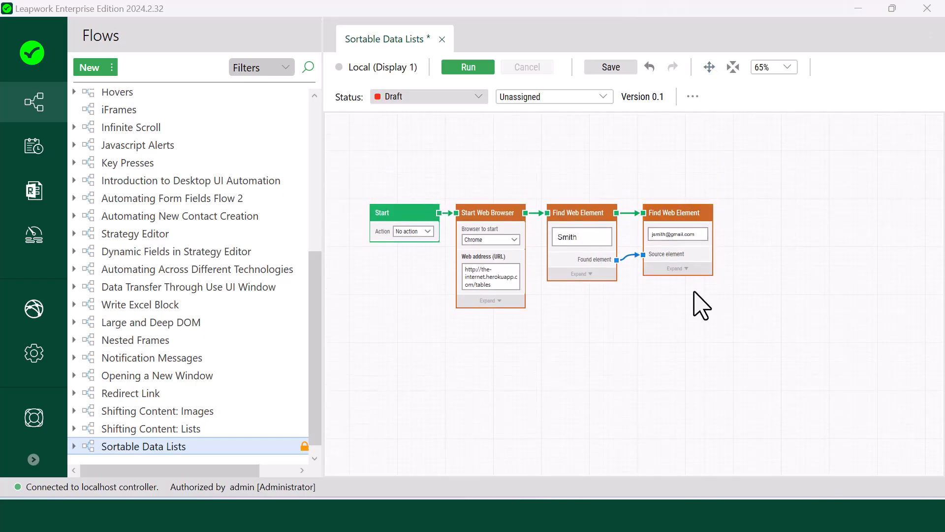
# Step: Add a Get Web Text block after the second Find Web Element block in the flow
pyautogui.moveTo(713, 213); pyautogui.dragTo(728, 215)
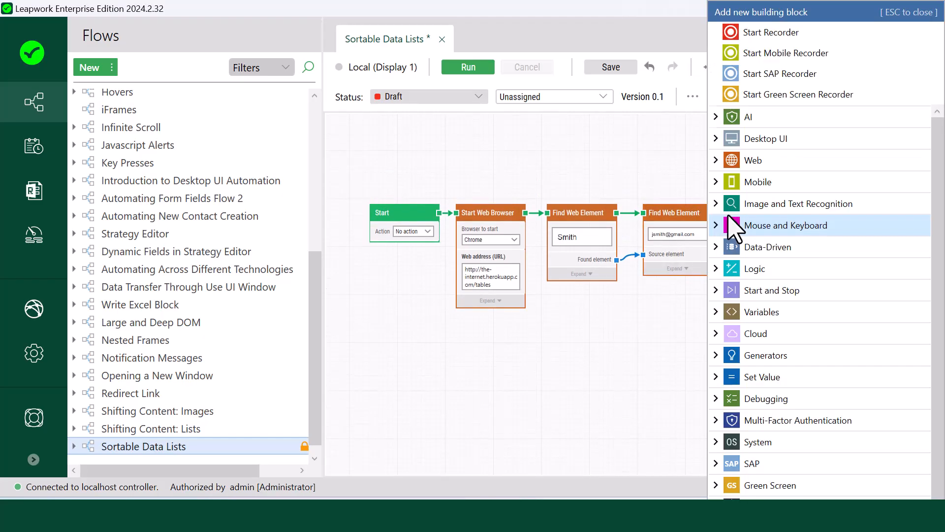
pyautogui.write('get web text')
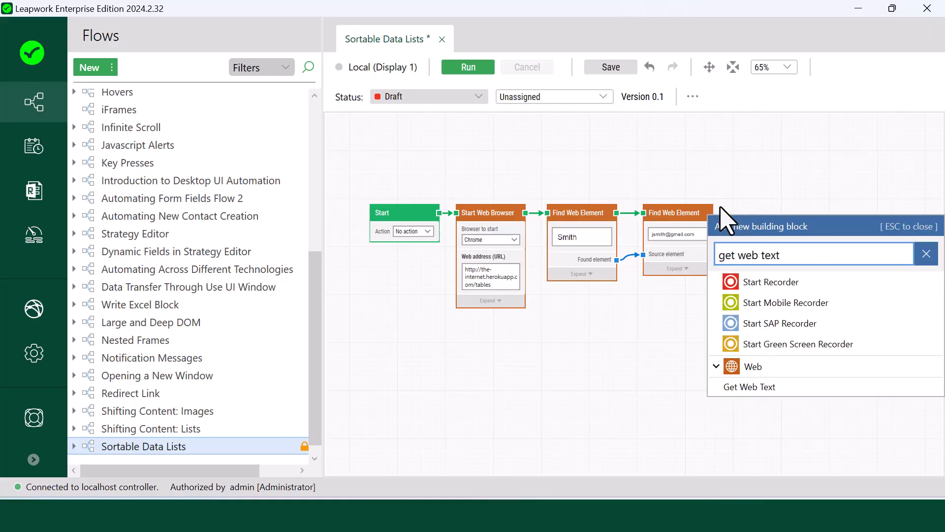
pyautogui.click(749, 389)
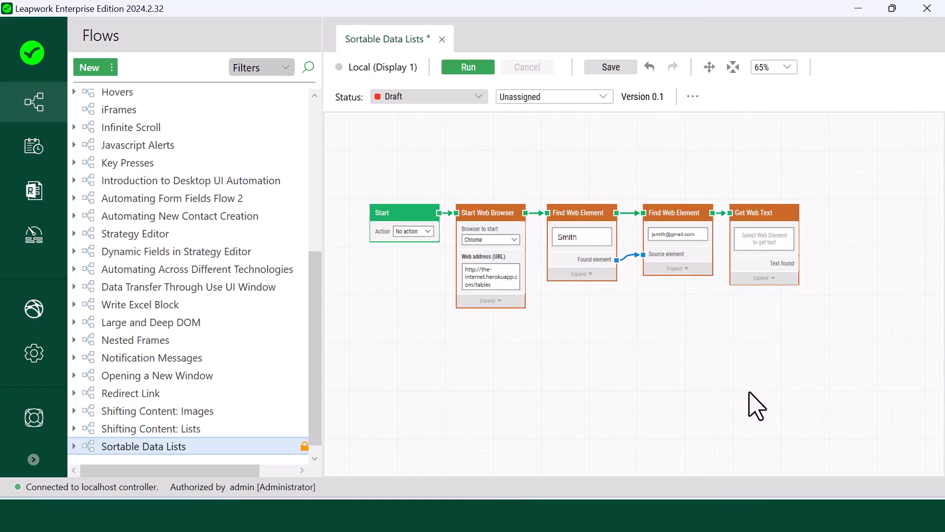
# Step: Expand the Get Web Text and second Find Web Element blocks and connect the latter's Found element to Get Web Text's Source element
pyautogui.click(753, 279)
pyautogui.click(696, 273)
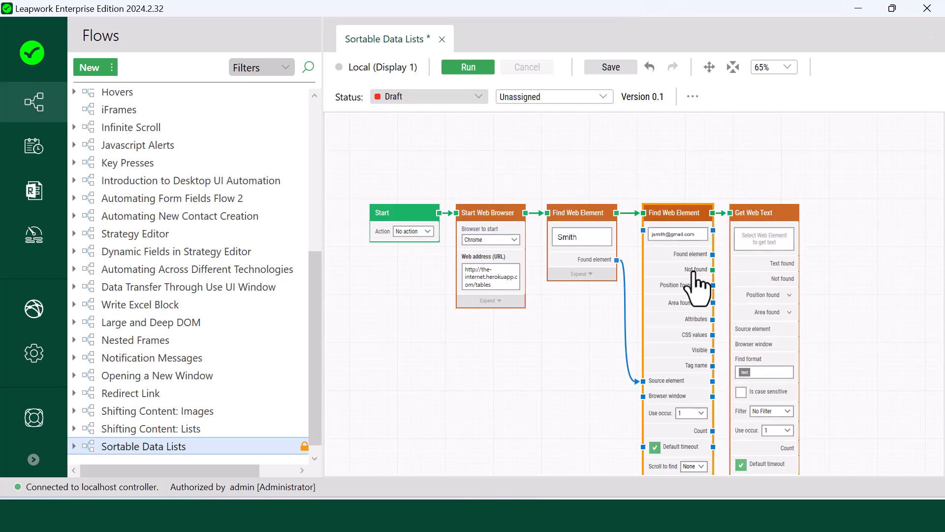
pyautogui.moveTo(713, 254); pyautogui.dragTo(744, 332)
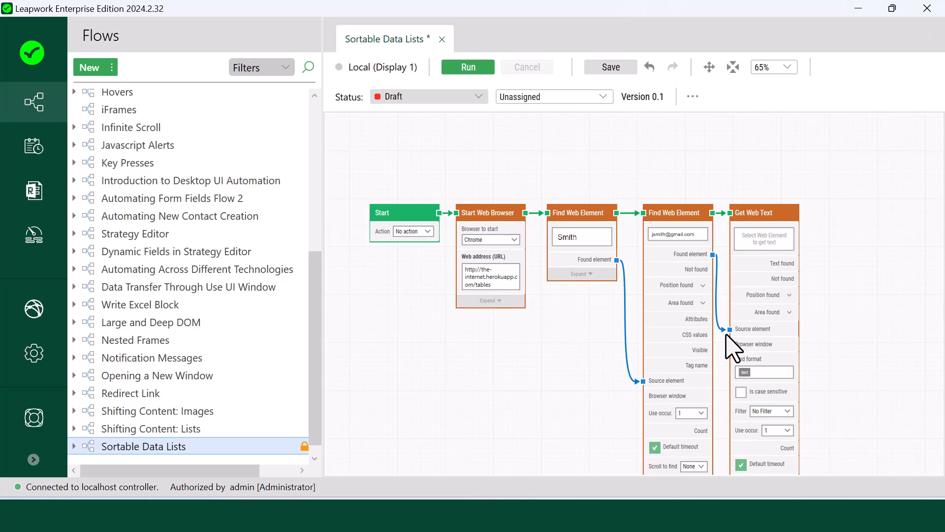
# Step: Record a Click Web Element block after Get Web Text for the Email column header in the Example 1 table
pyautogui.scroll(2, 734, 347)
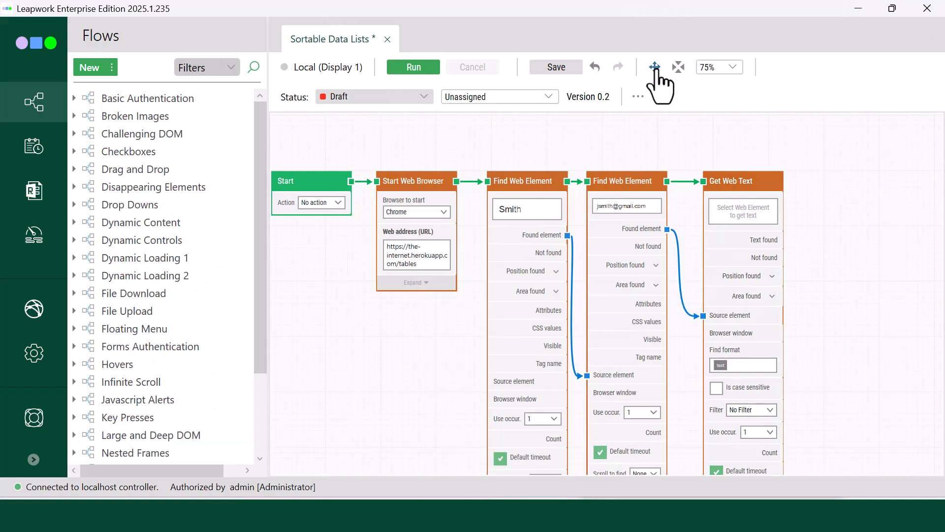
pyautogui.moveTo(657, 75); pyautogui.dragTo(765, 180)
pyautogui.write('Start')
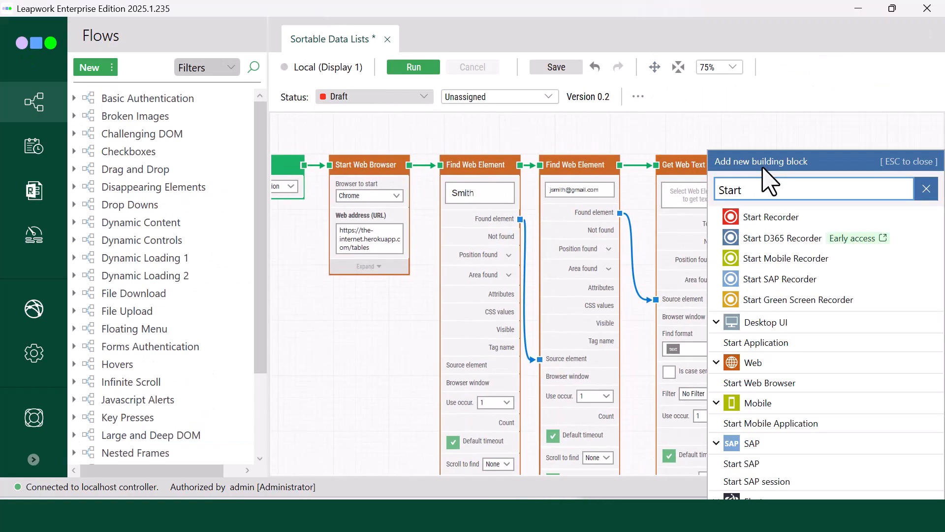
pyautogui.click(778, 216)
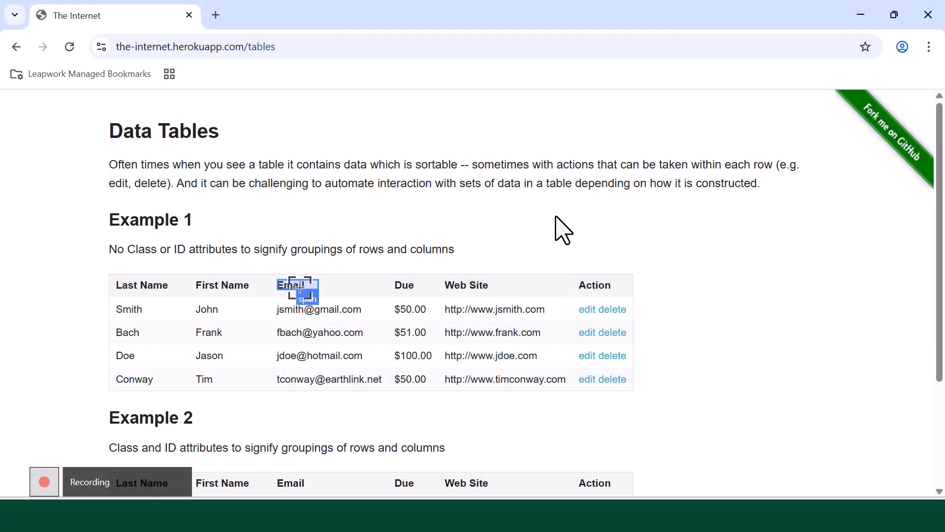
pyautogui.click(325, 285)
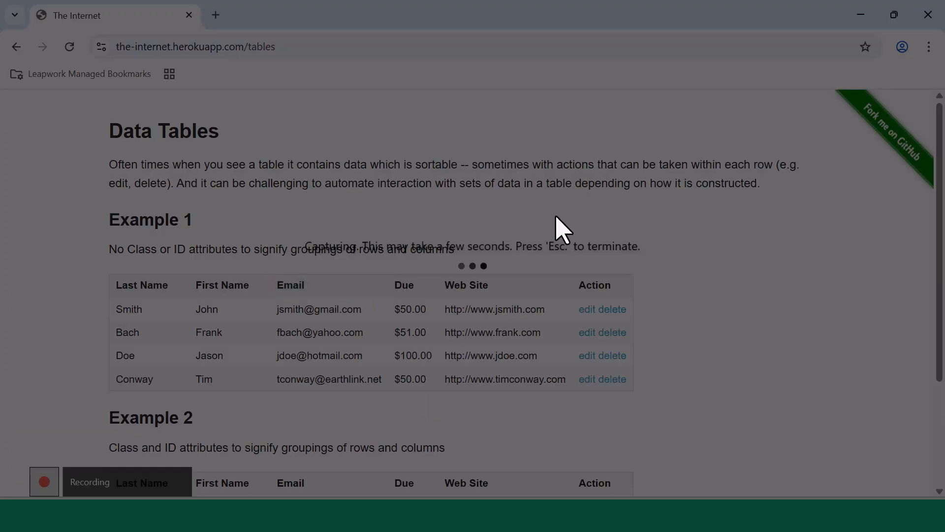
pyautogui.click(431, 133)
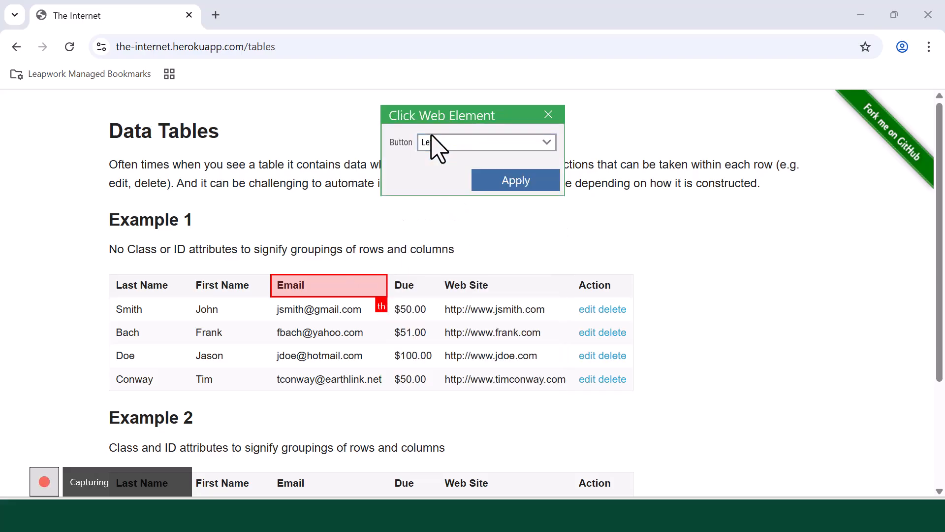
pyautogui.click(532, 184)
pyautogui.click(51, 487)
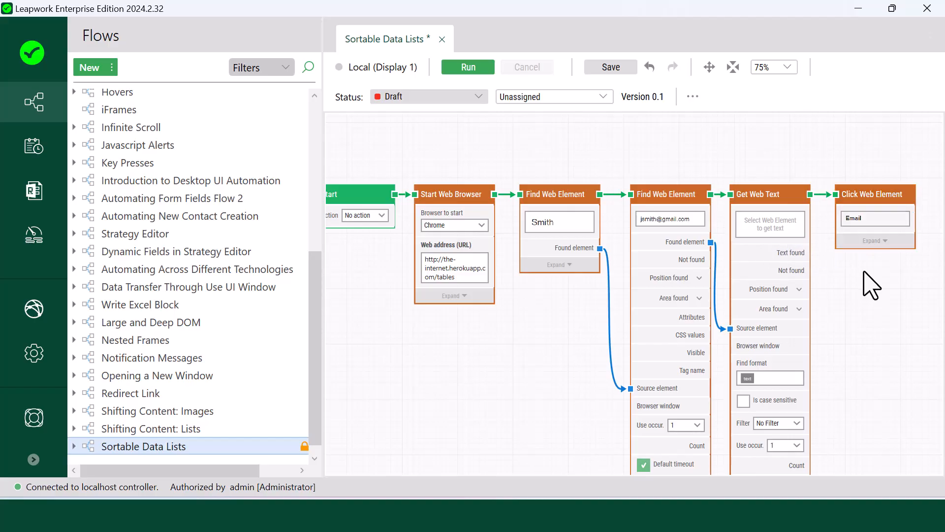
# Step: Add a second Get Web Text block after Click Web Element, using the second Find Web Element's Found element as its Source element
pyautogui.scroll(-1, 867, 283)
pyautogui.click(708, 72)
pyautogui.moveTo(824, 179); pyautogui.dragTo(679, 156)
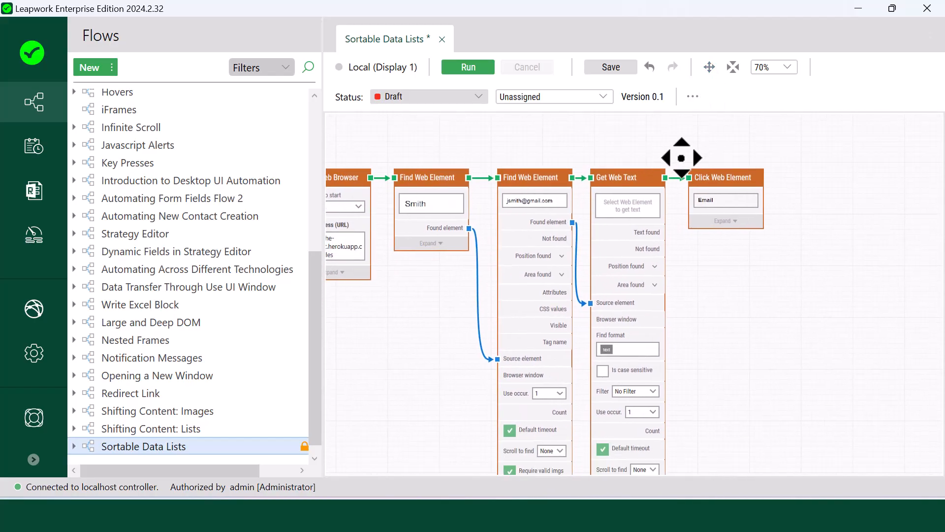
pyautogui.click(762, 180)
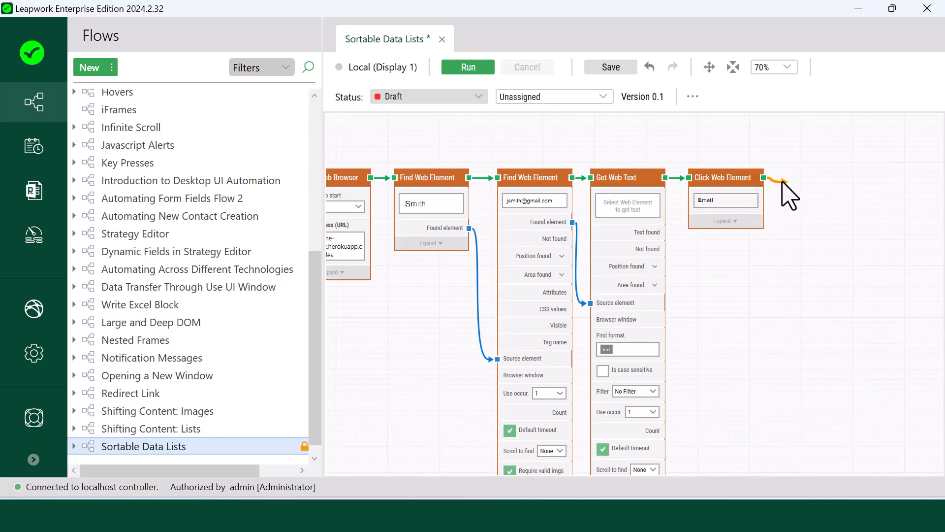
pyautogui.write('Get web text')
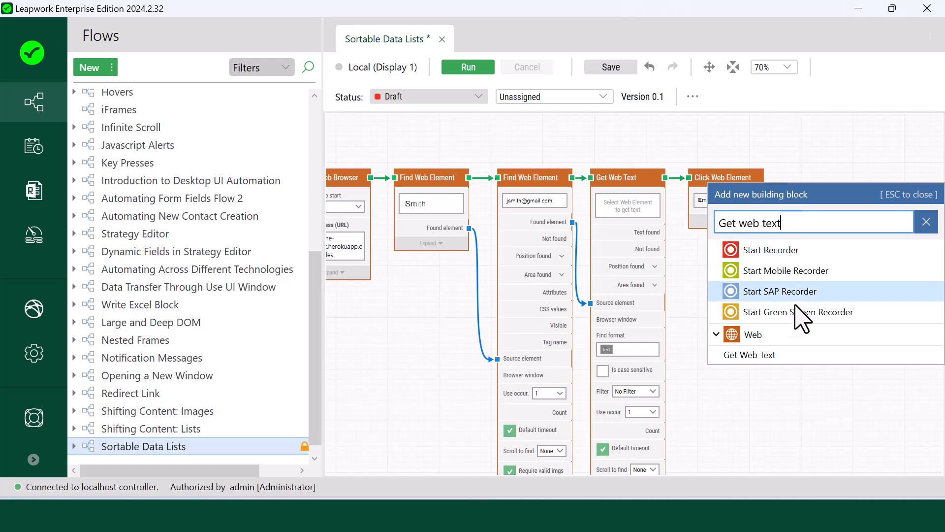
pyautogui.click(790, 362)
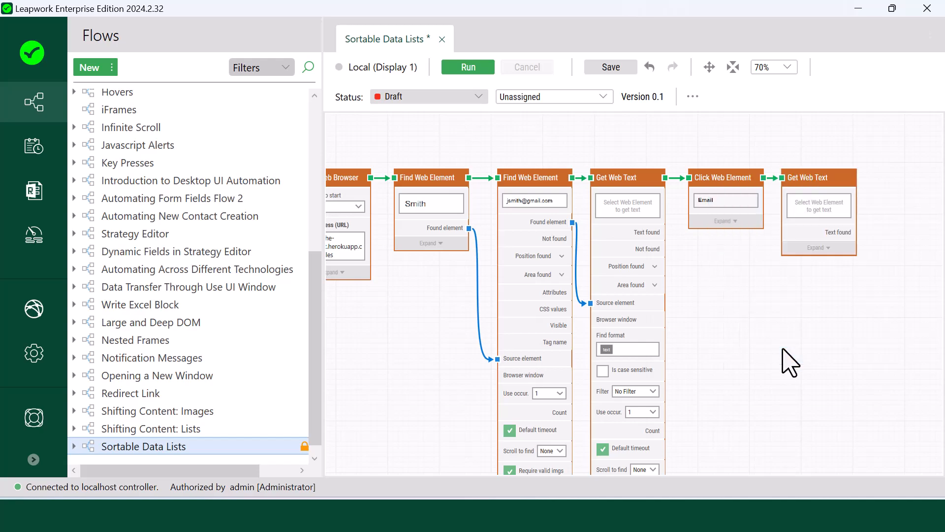
pyautogui.moveTo(572, 222); pyautogui.dragTo(808, 249)
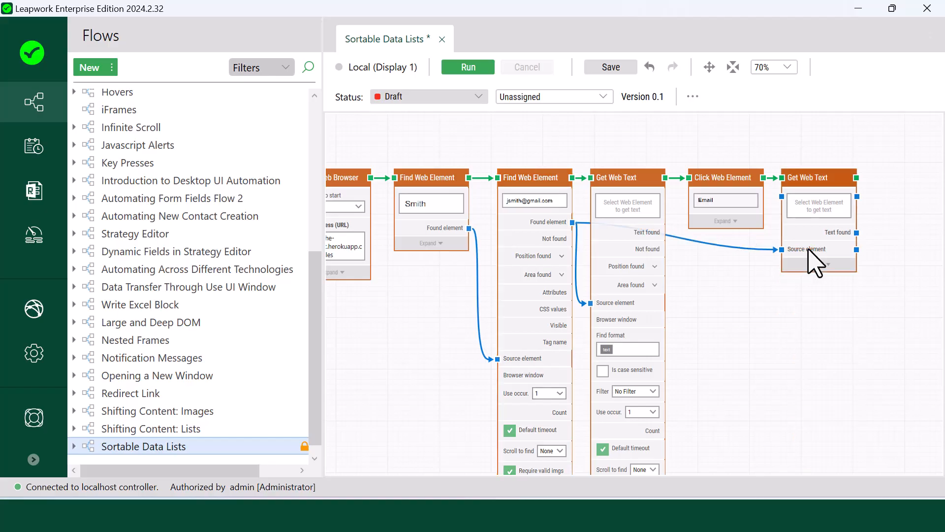
# Step: Run the flow and inspect the log messages of both Get Web Text blocks, before and after the Email column is sorted
pyautogui.click(470, 67)
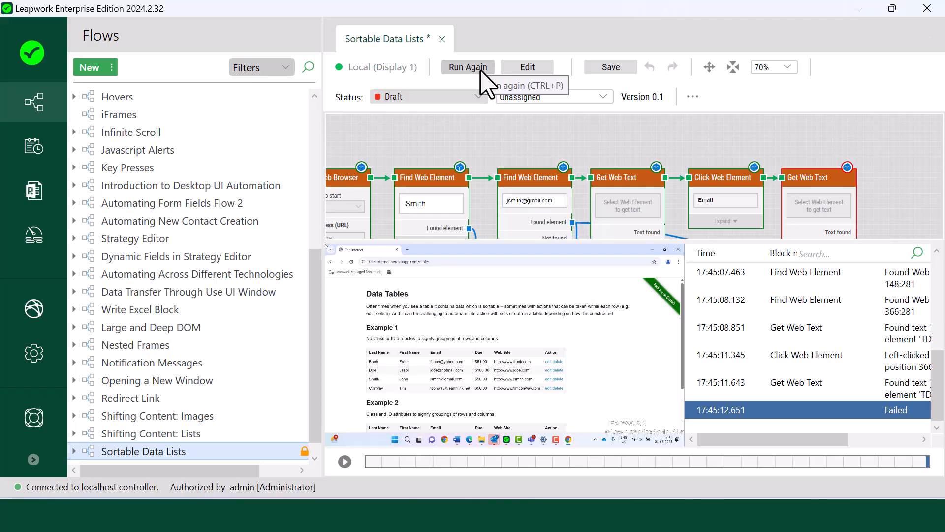
pyautogui.moveTo(715, 438); pyautogui.dragTo(823, 424)
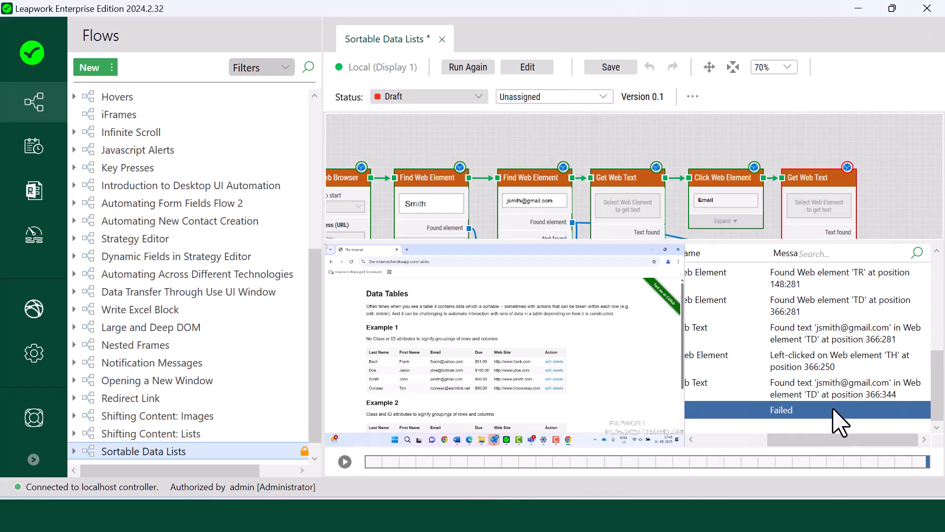
pyautogui.click(843, 335)
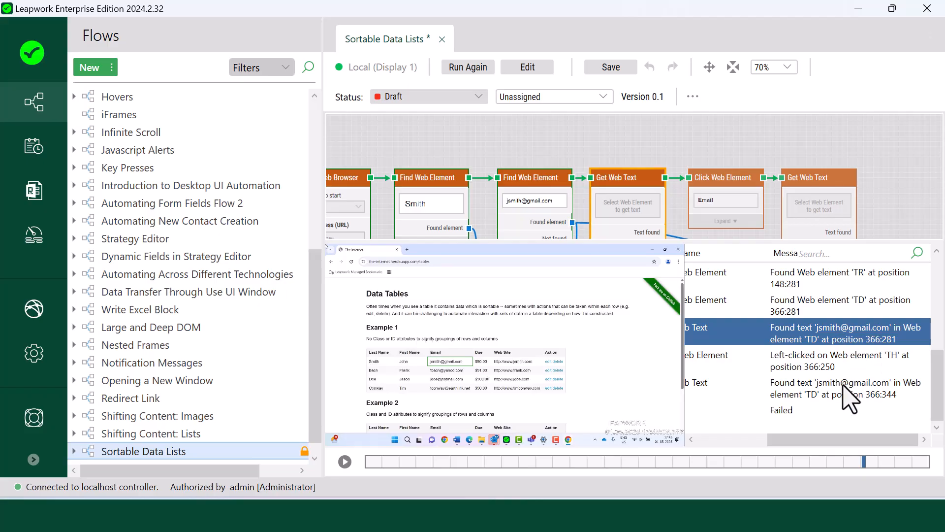
pyautogui.click(844, 396)
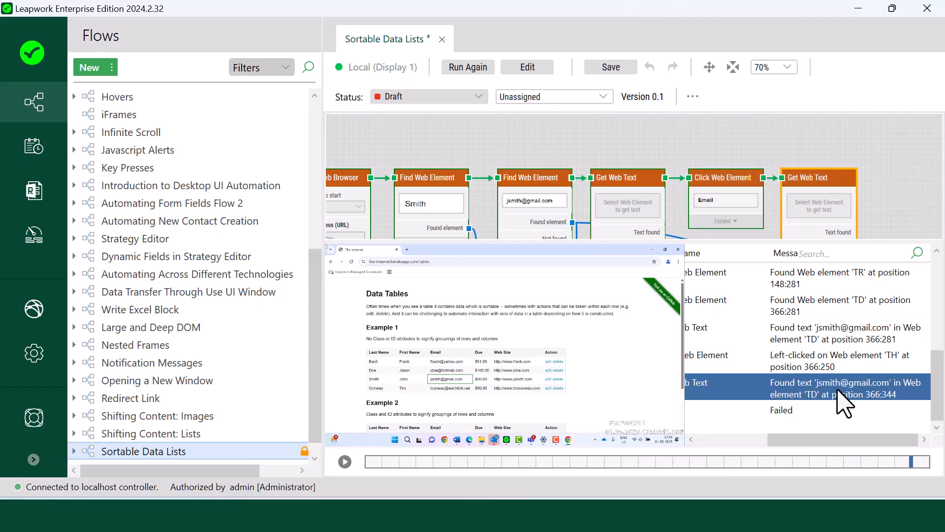